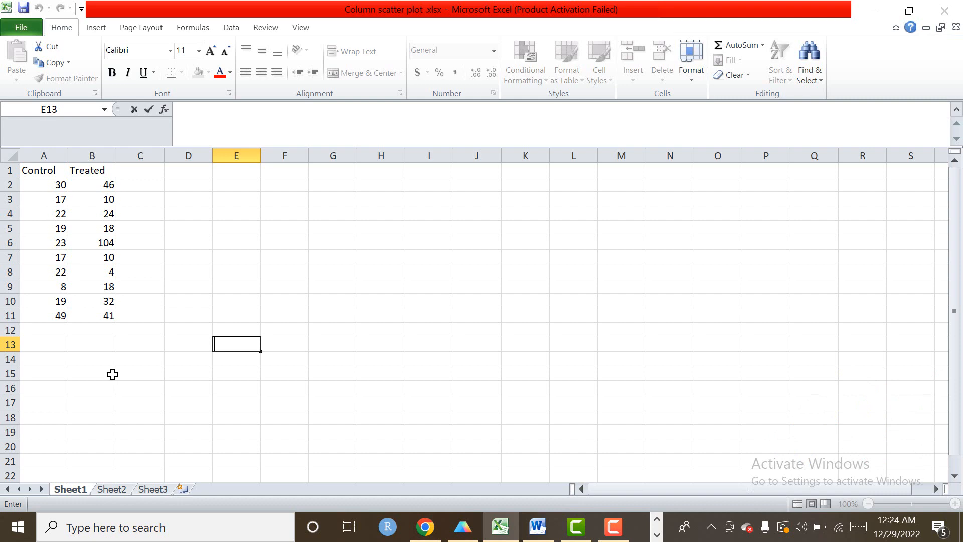
Switch from the Excel workbook to the Prism project holding the same Control and Treated data.
{"action": "left_click", "coordinate": [462, 527]}
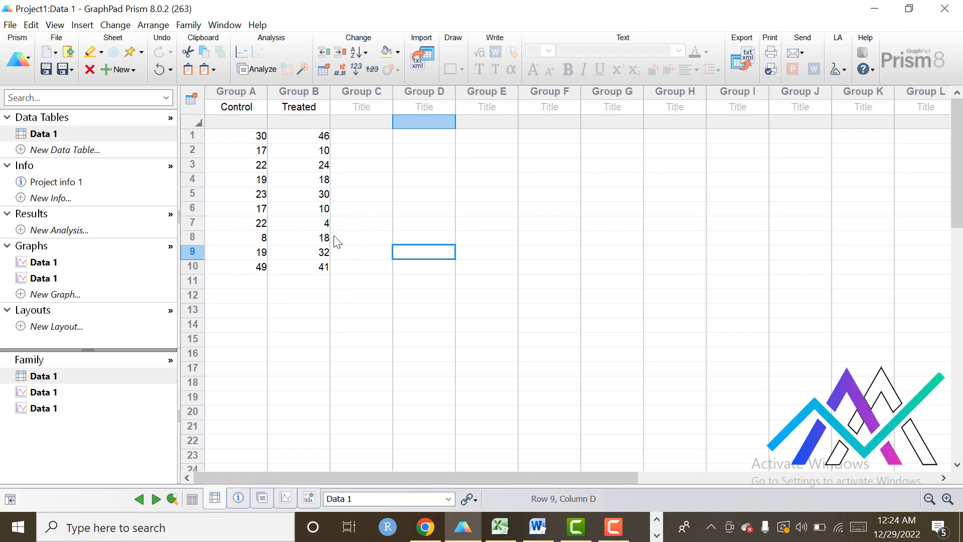
Create a column graph of Data 1 showing individual values as a scatter with mean and SD.
{"action": "left_click", "coordinate": [61, 292]}
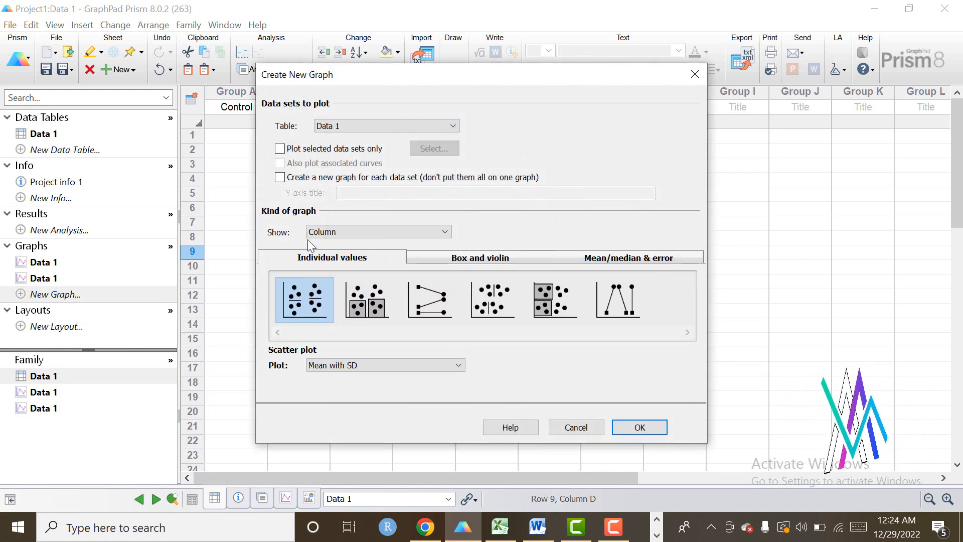
{"action": "left_click", "coordinate": [446, 233]}
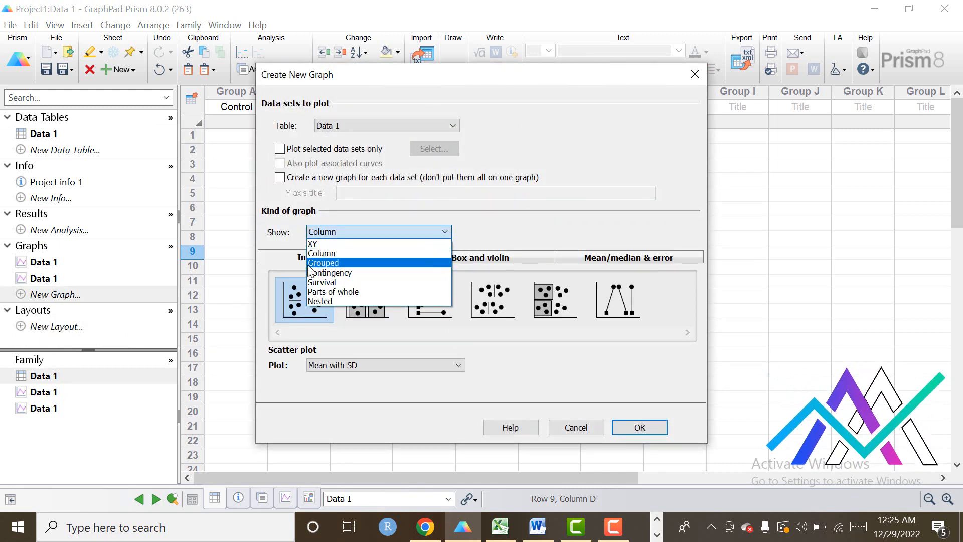
{"action": "left_click", "coordinate": [337, 254]}
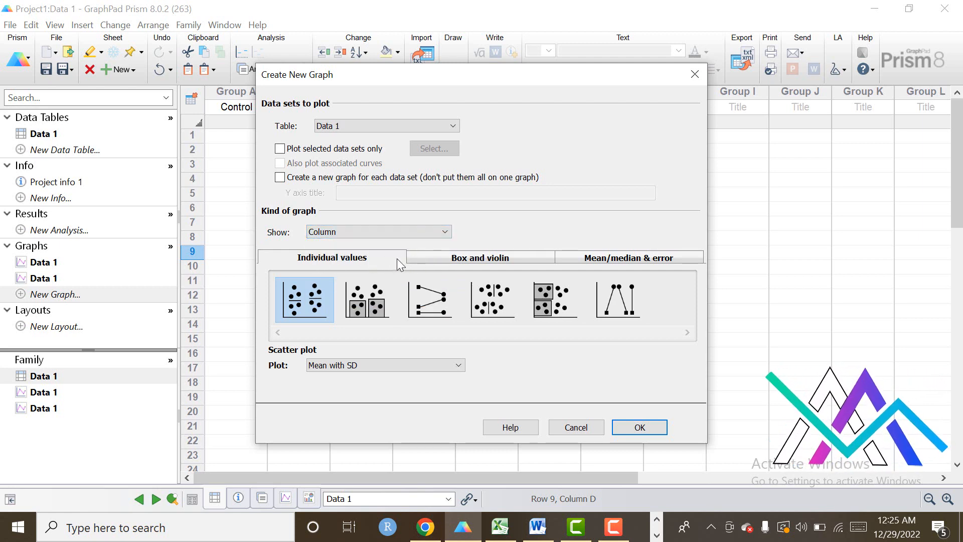
{"action": "left_click", "coordinate": [483, 258]}
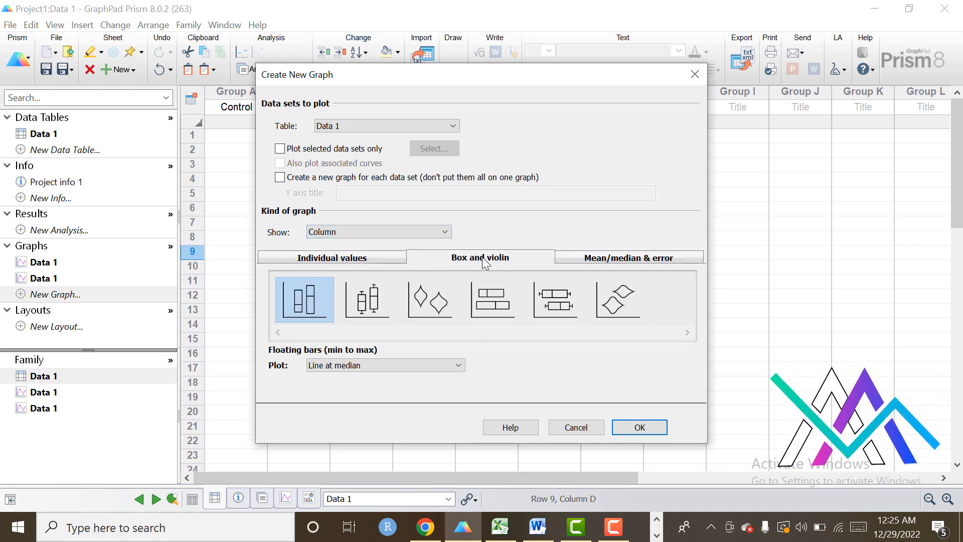
{"action": "left_click", "coordinate": [353, 261]}
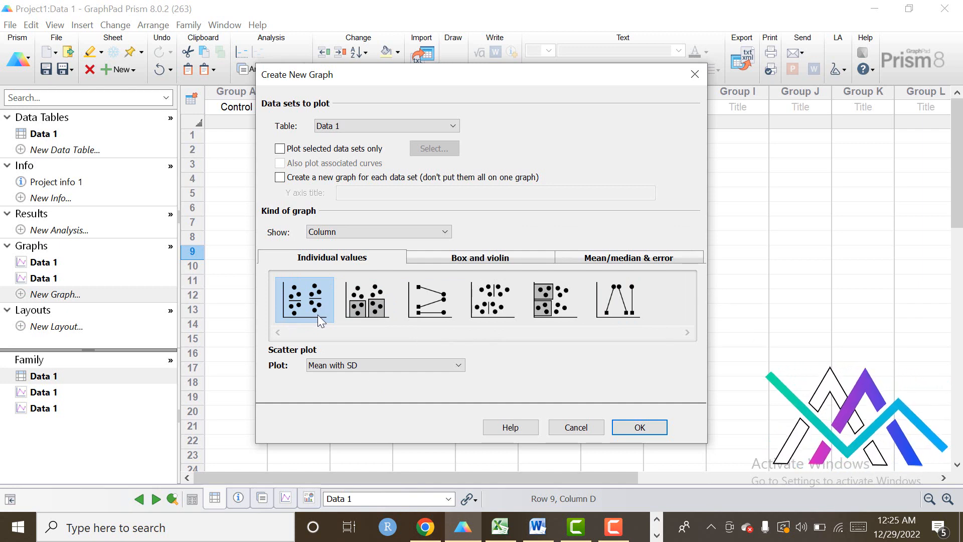
{"action": "left_click", "coordinate": [458, 365]}
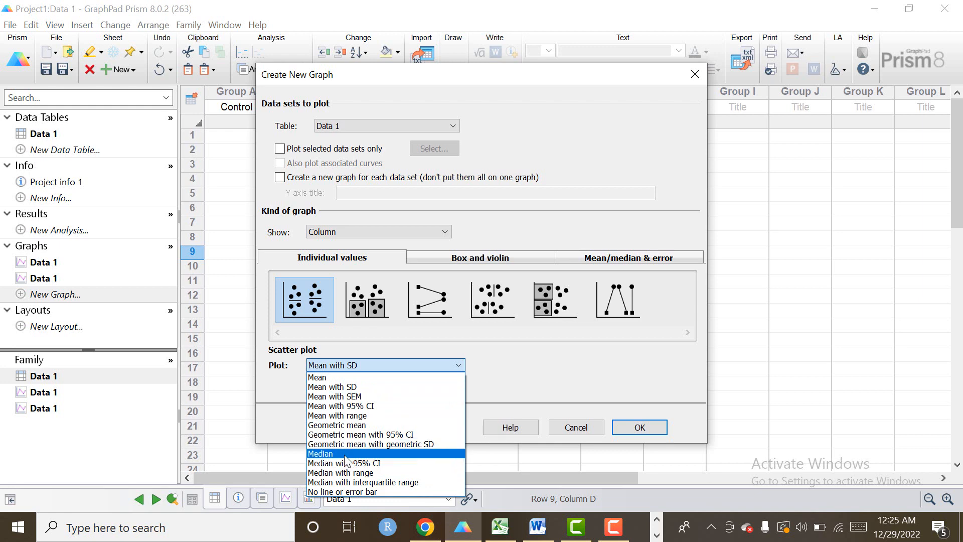
{"action": "left_click", "coordinate": [350, 388]}
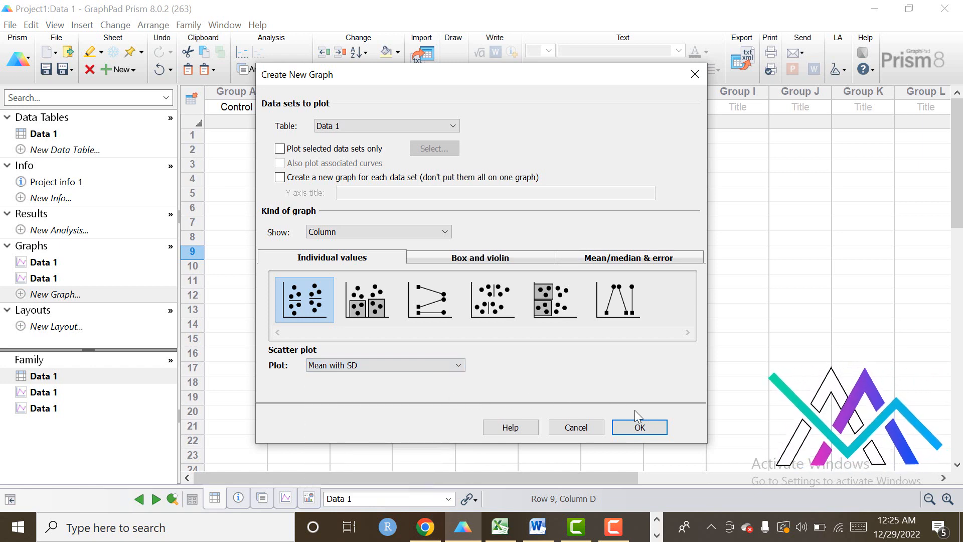
{"action": "left_click", "coordinate": [651, 432]}
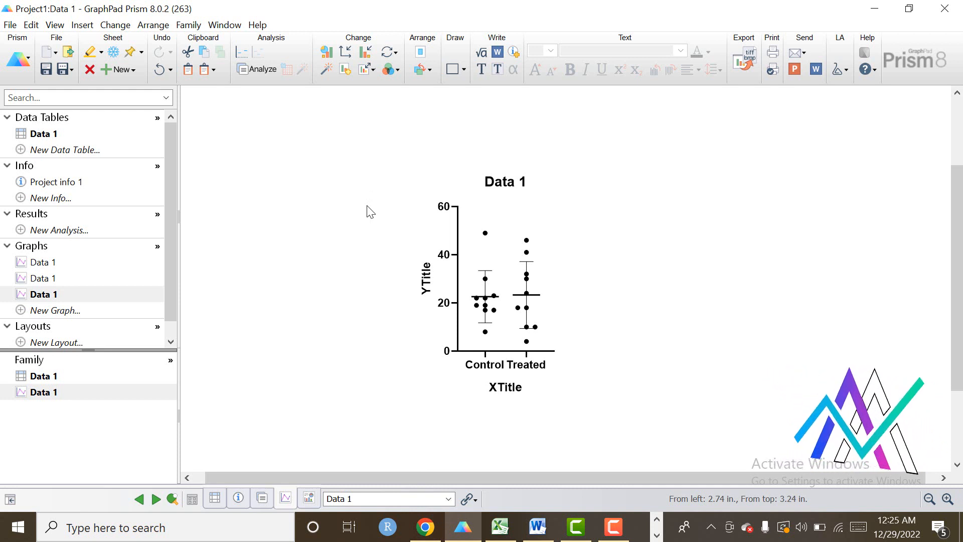
Replace the Data 1 graph title with 'Column Scatter Plot'.
{"action": "double_click", "coordinate": [507, 189]}
{"action": "key", "text": "Delete"}
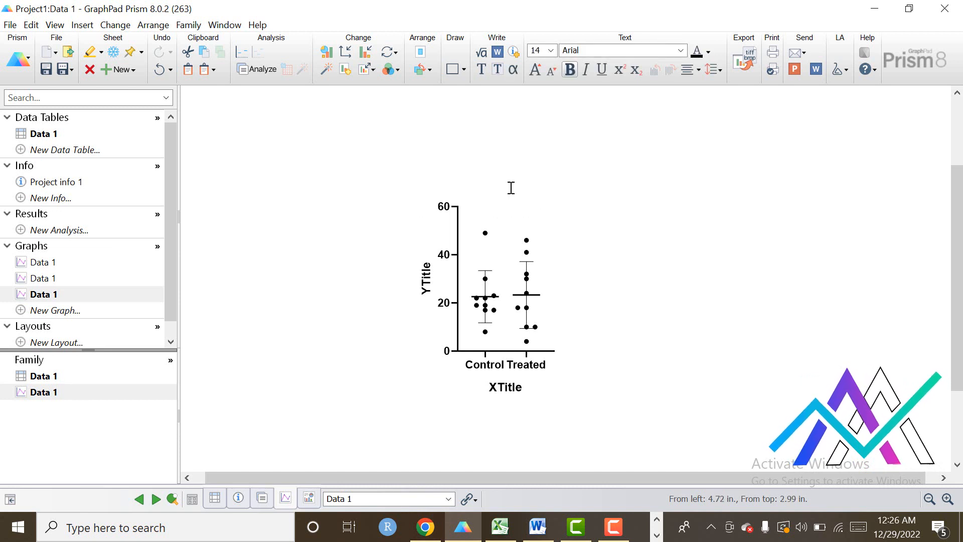
{"action": "type", "text": "C"}
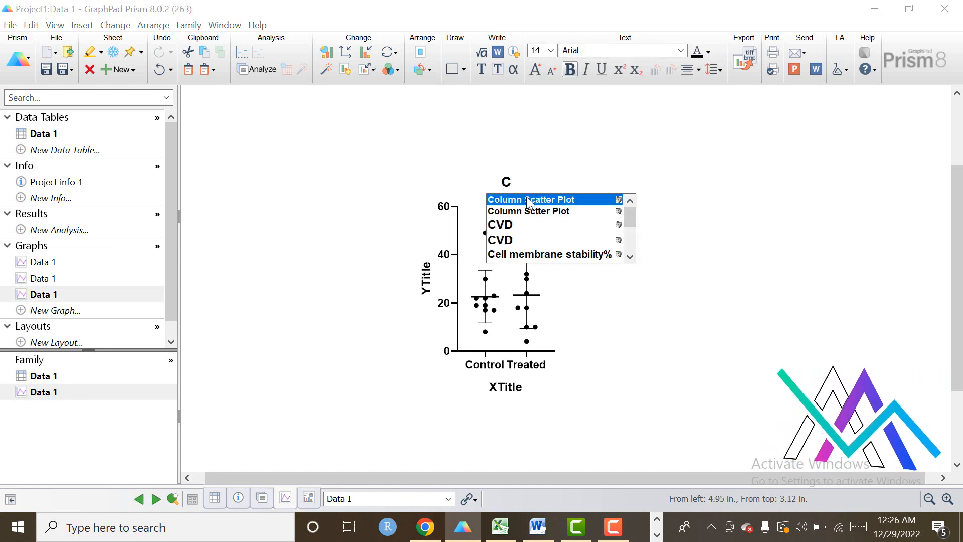
{"action": "left_click", "coordinate": [526, 198]}
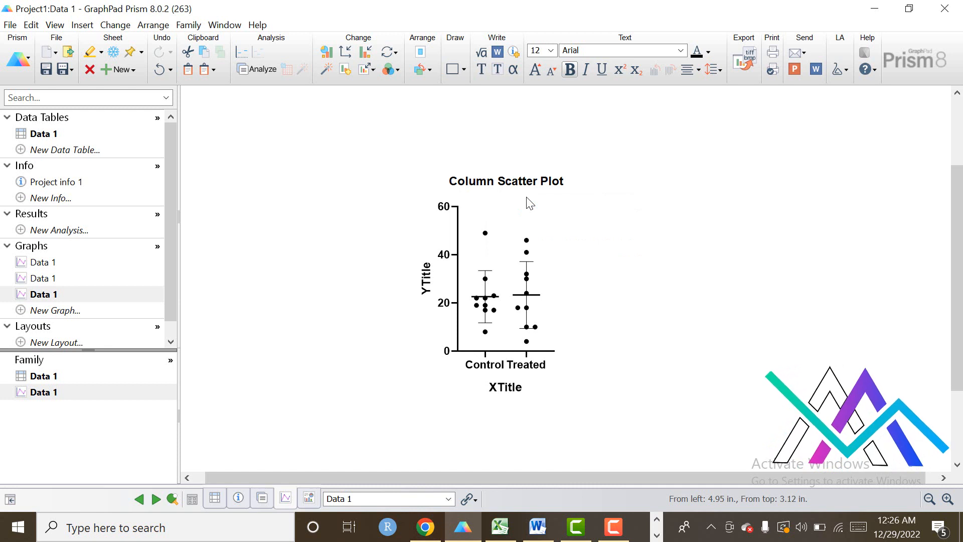
Title the X axis 'Replicates' and the Y axis 'Response'.
{"action": "left_click", "coordinate": [515, 391]}
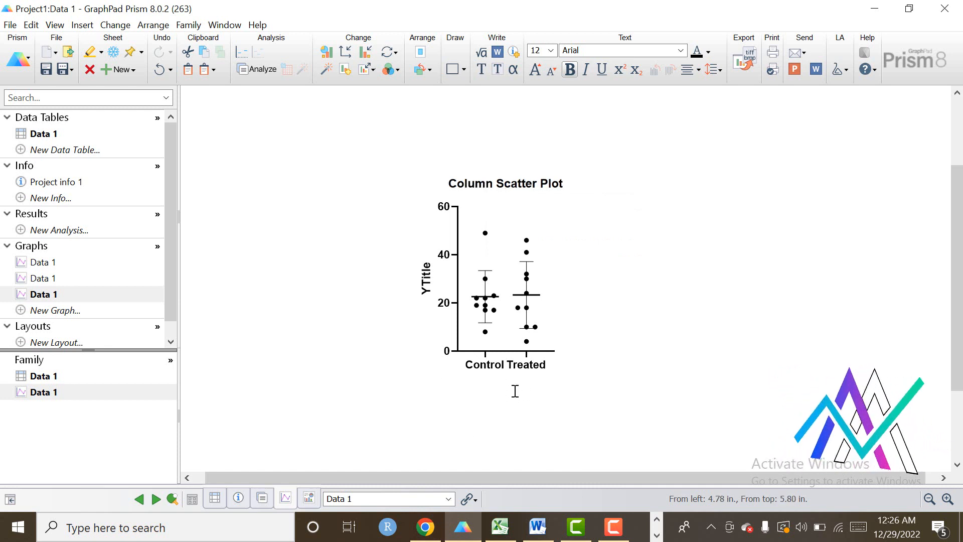
{"action": "type", "text": "RE"}
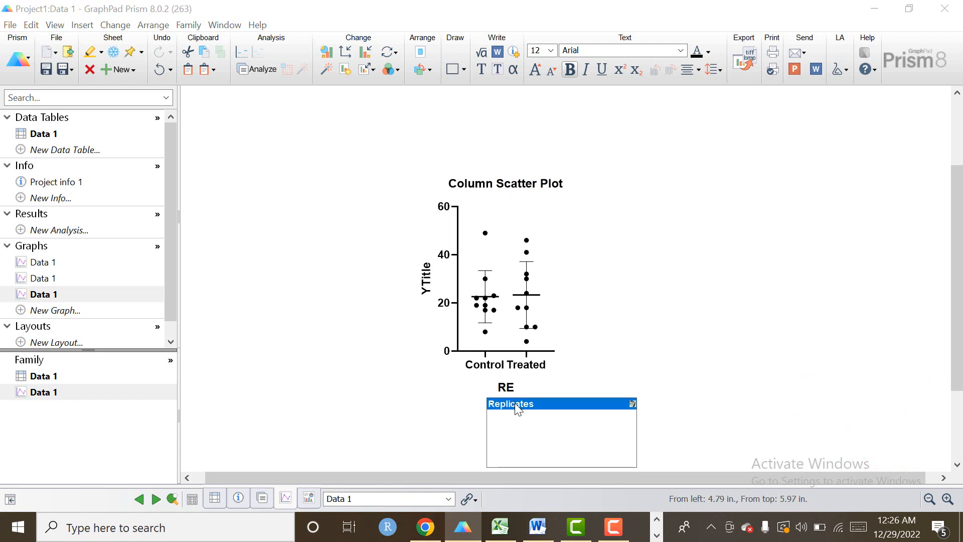
{"action": "left_click", "coordinate": [515, 402]}
{"action": "left_click", "coordinate": [426, 277]}
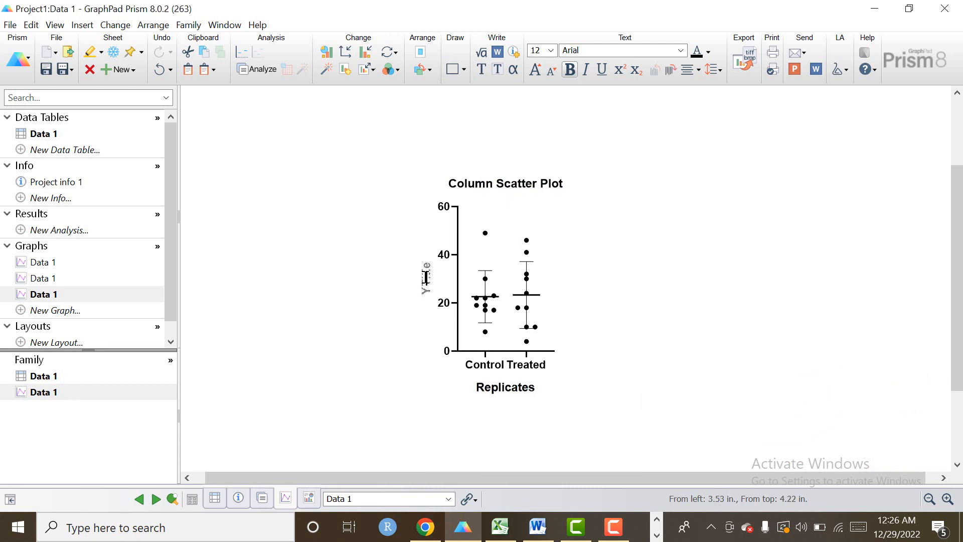
{"action": "type", "text": "R"}
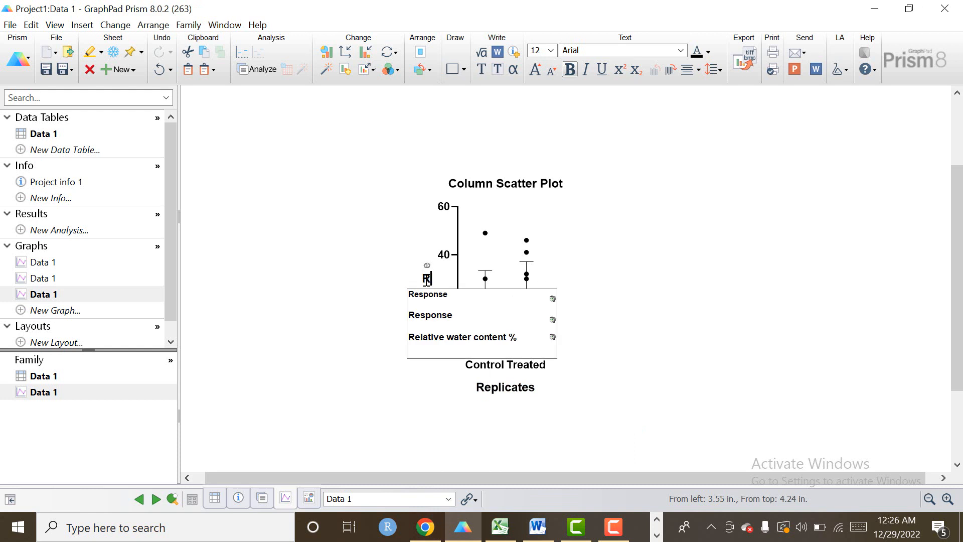
{"action": "left_click", "coordinate": [428, 297]}
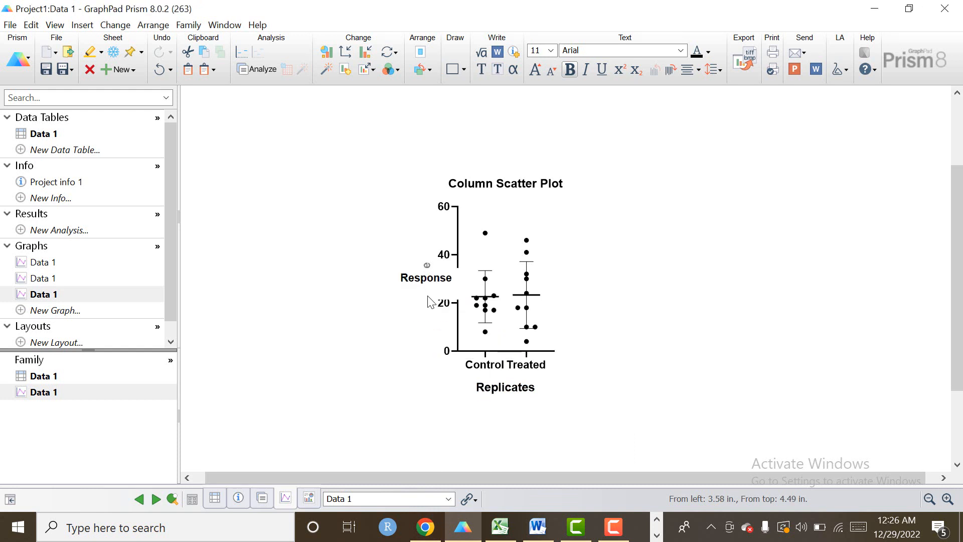
{"action": "left_click", "coordinate": [401, 396]}
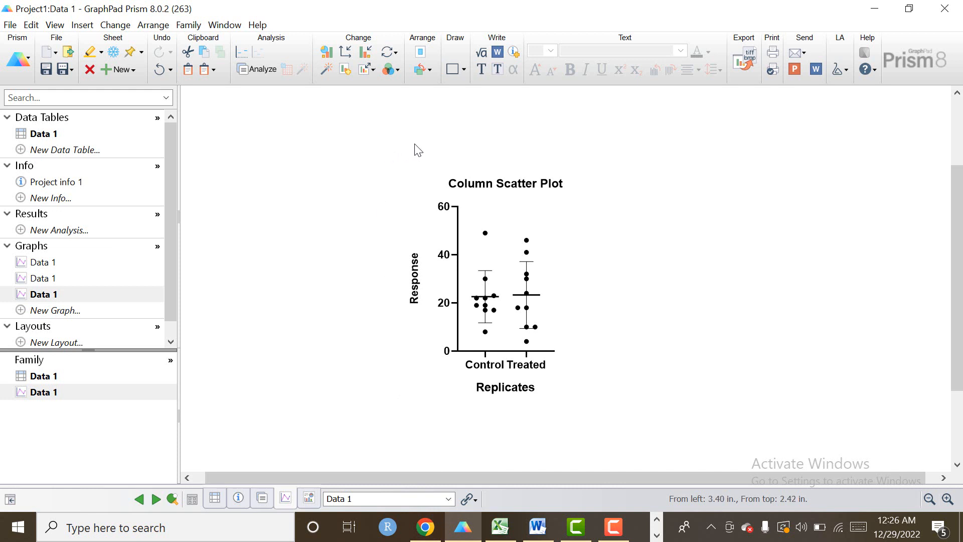
{"action": "left_click", "coordinate": [397, 69]}
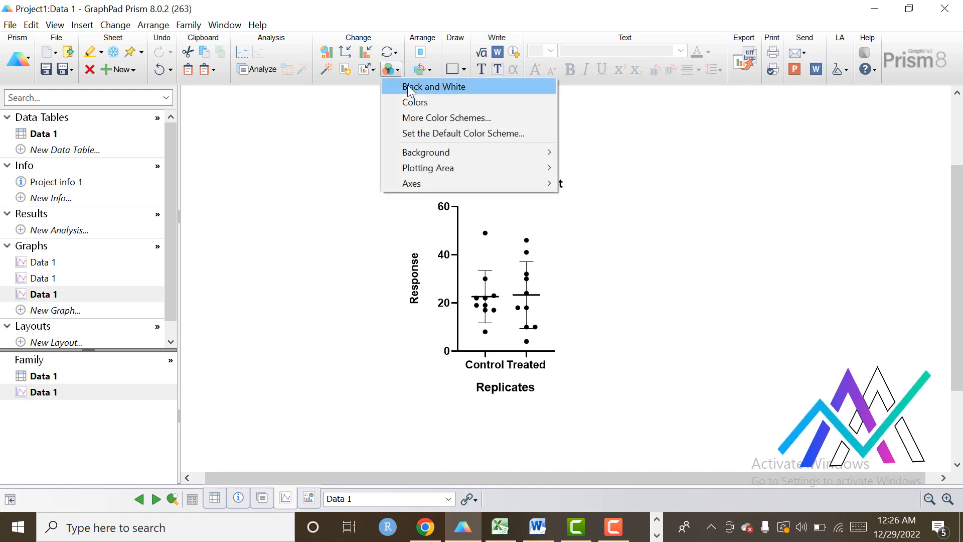
{"action": "left_click", "coordinate": [414, 102]}
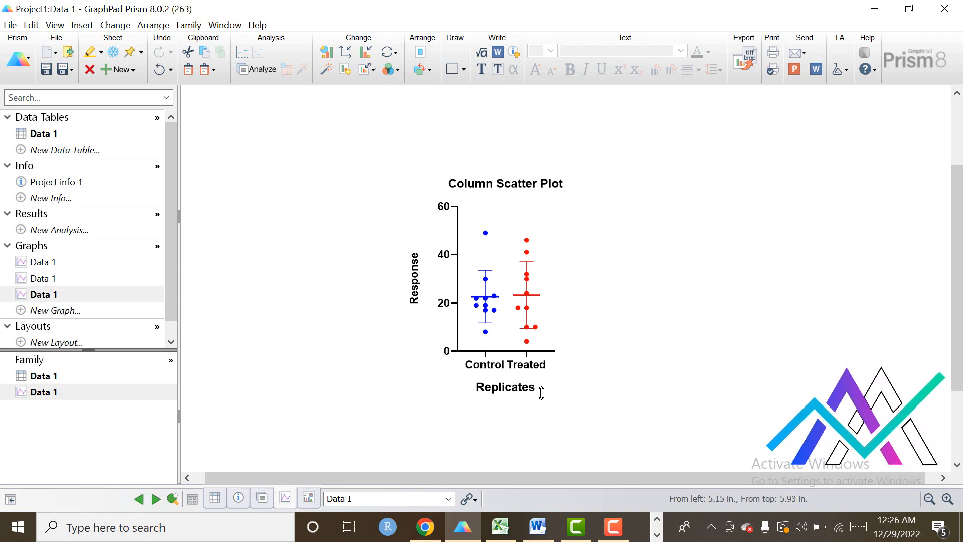
{"action": "key", "text": "ctrl+z"}
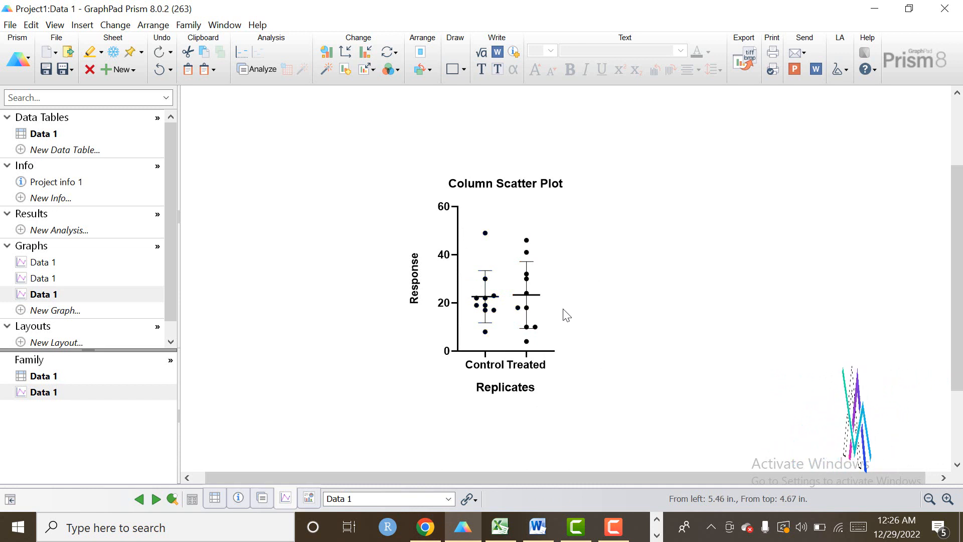
Format the Control points as red filled down-pointing triangles, size 4, with red error bars.
{"action": "left_click", "coordinate": [485, 234]}
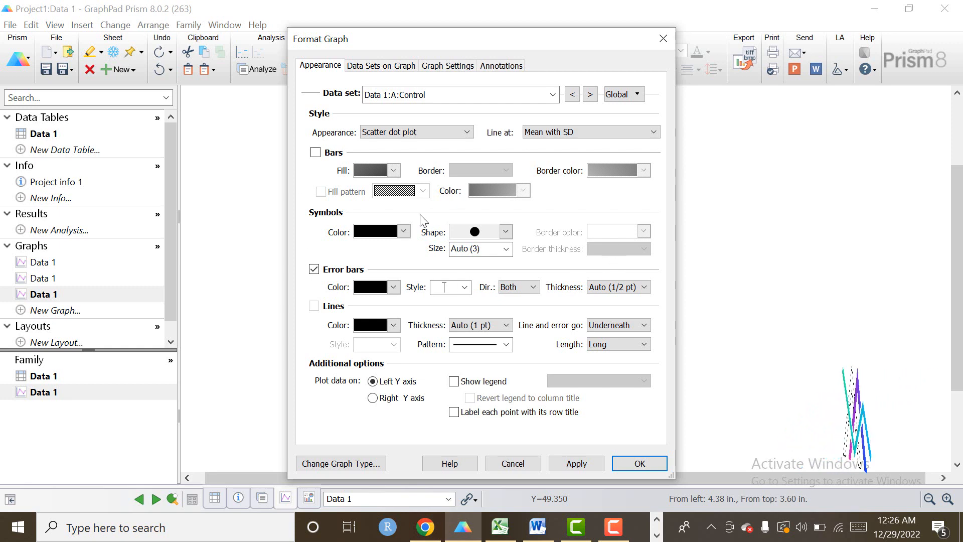
{"action": "left_click", "coordinate": [403, 232]}
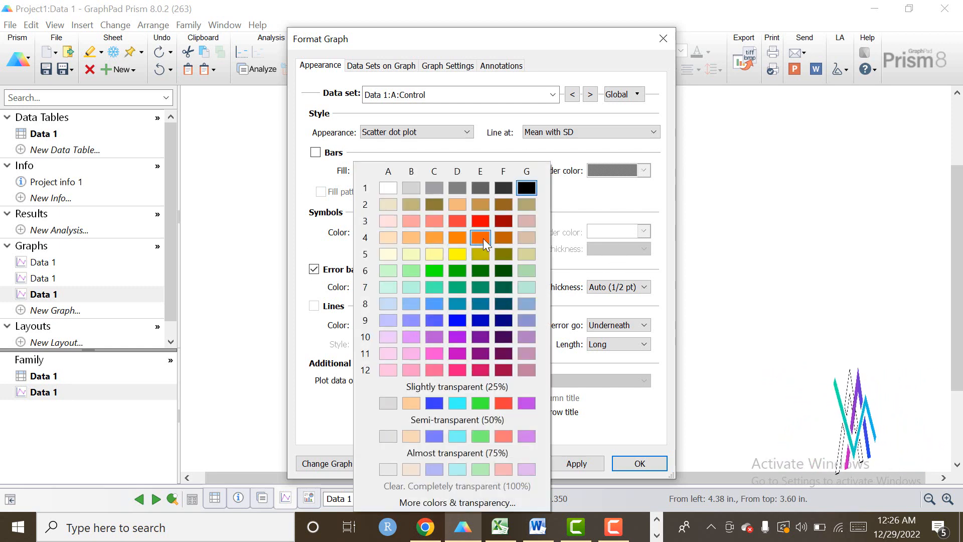
{"action": "left_click", "coordinate": [484, 221]}
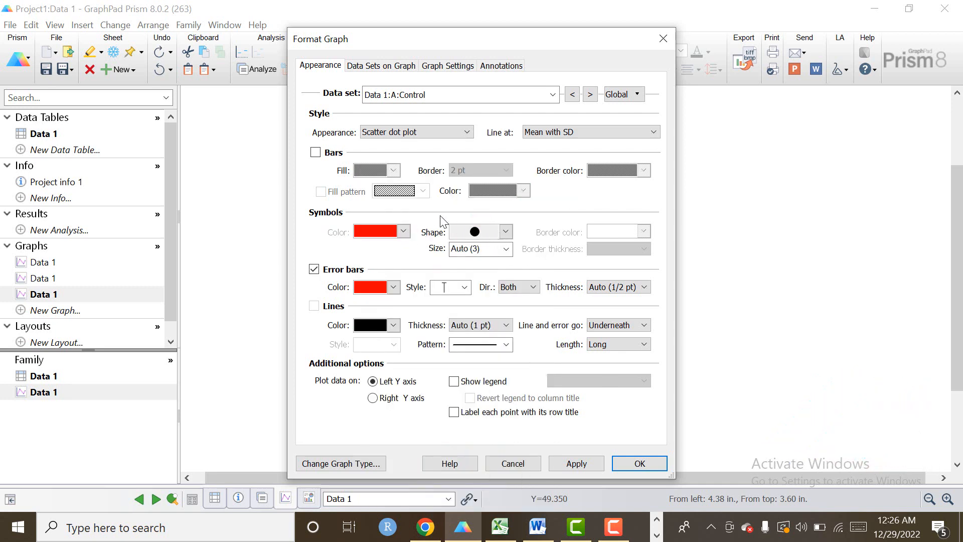
{"action": "left_click", "coordinate": [506, 232]}
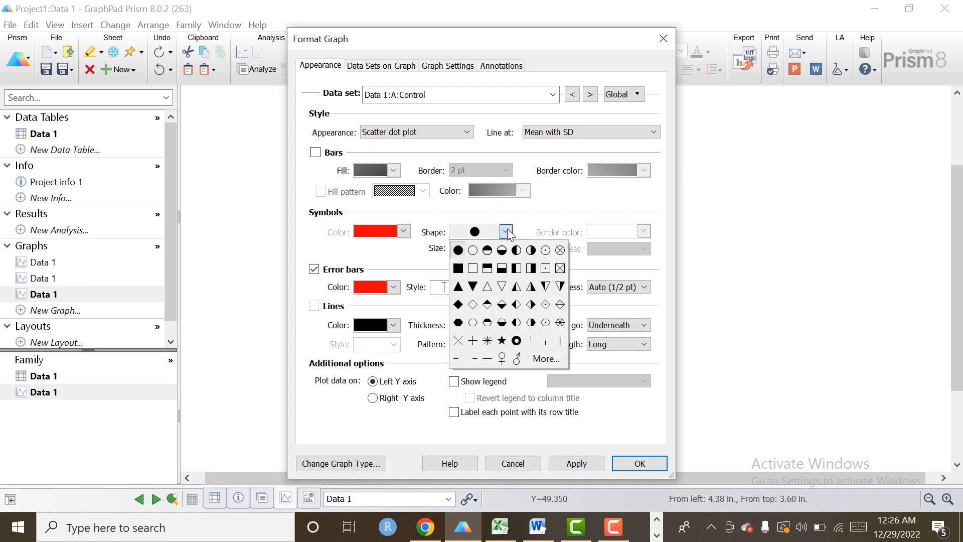
{"action": "left_click", "coordinate": [472, 286]}
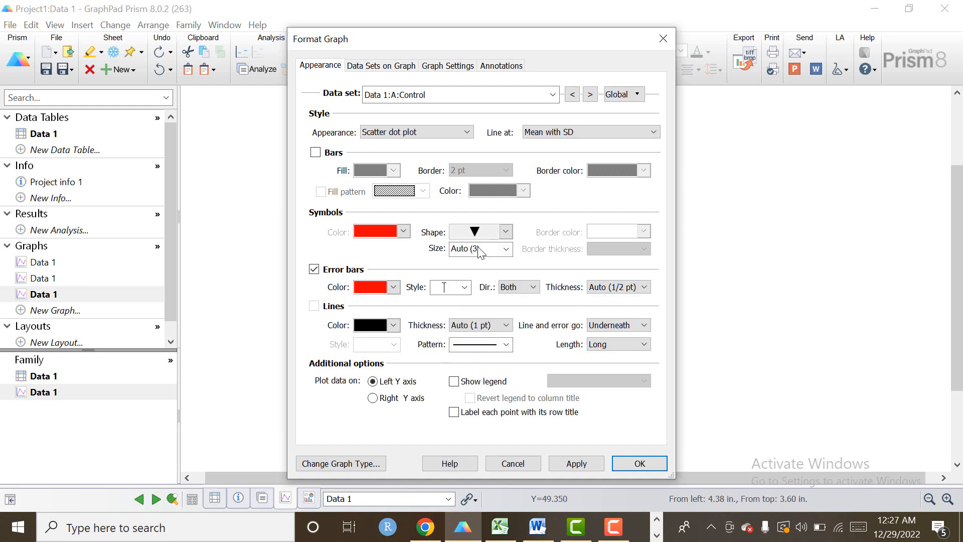
{"action": "left_click", "coordinate": [507, 249]}
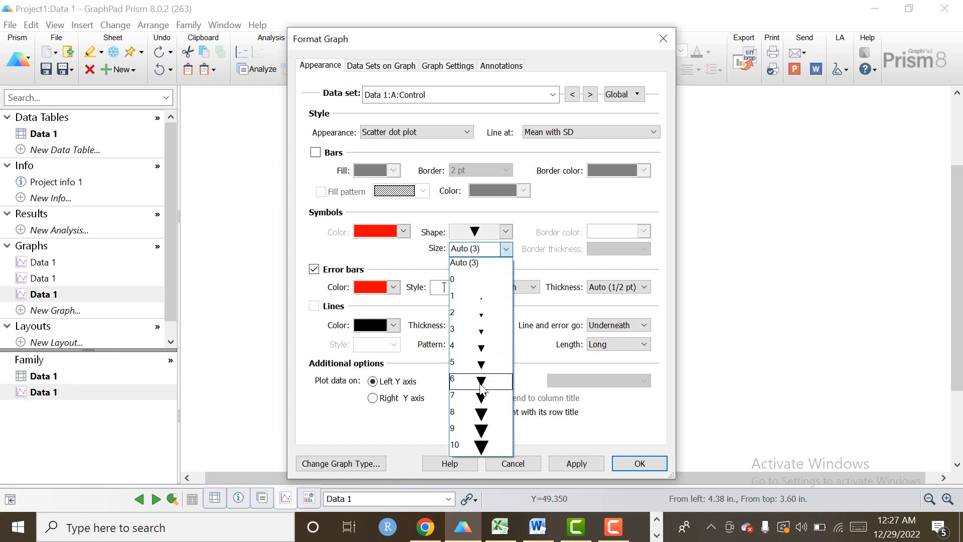
{"action": "left_click", "coordinate": [480, 348]}
{"action": "left_click", "coordinate": [576, 463]}
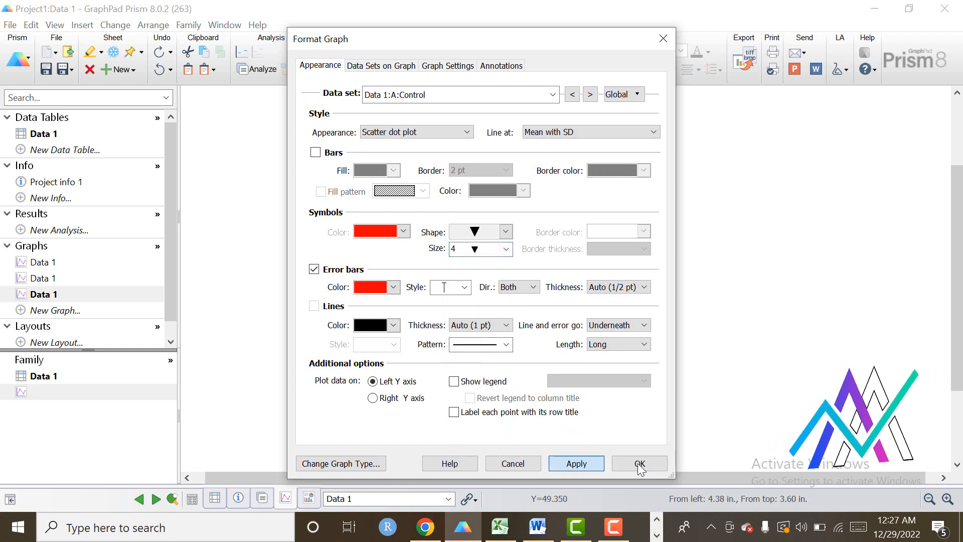
{"action": "left_click", "coordinate": [640, 463]}
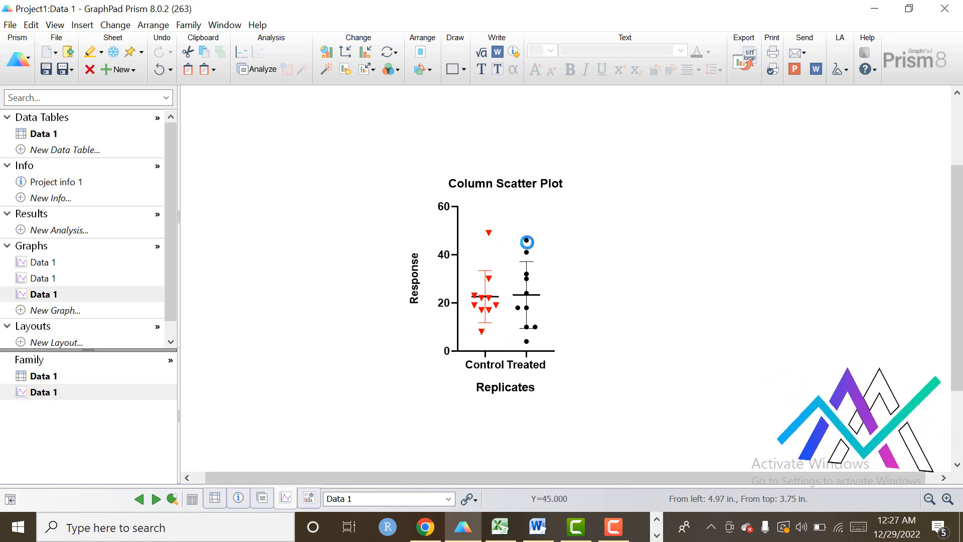
Format the Treated points as blue filled hexagons at size 4.
{"action": "double_click", "coordinate": [527, 242]}
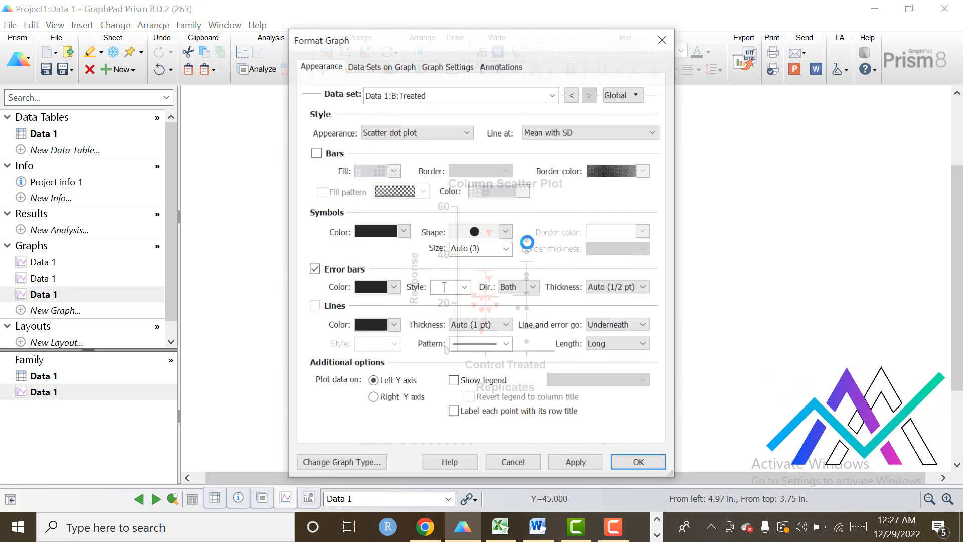
{"action": "left_click", "coordinate": [403, 232]}
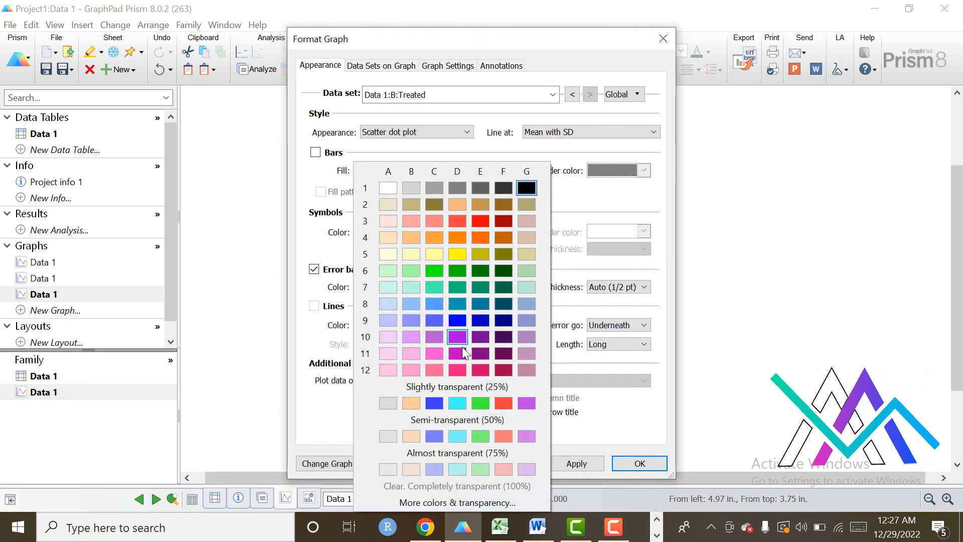
{"action": "left_click", "coordinate": [458, 318]}
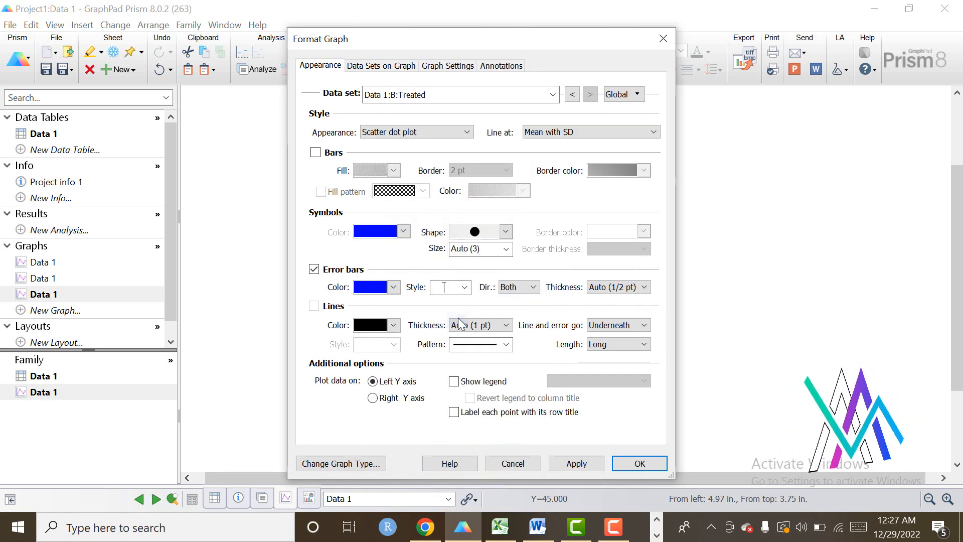
{"action": "left_click", "coordinate": [504, 232]}
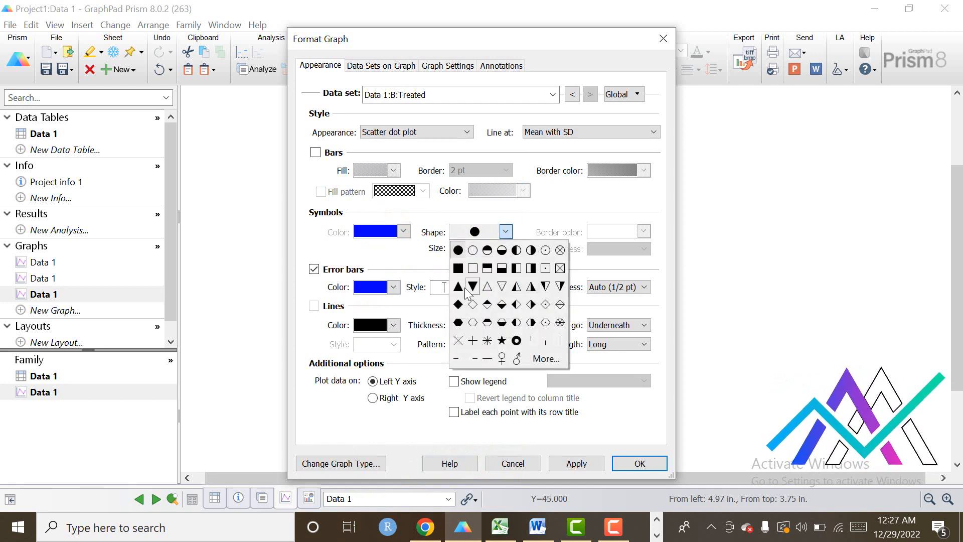
{"action": "left_click", "coordinate": [457, 322]}
{"action": "left_click", "coordinate": [505, 249]}
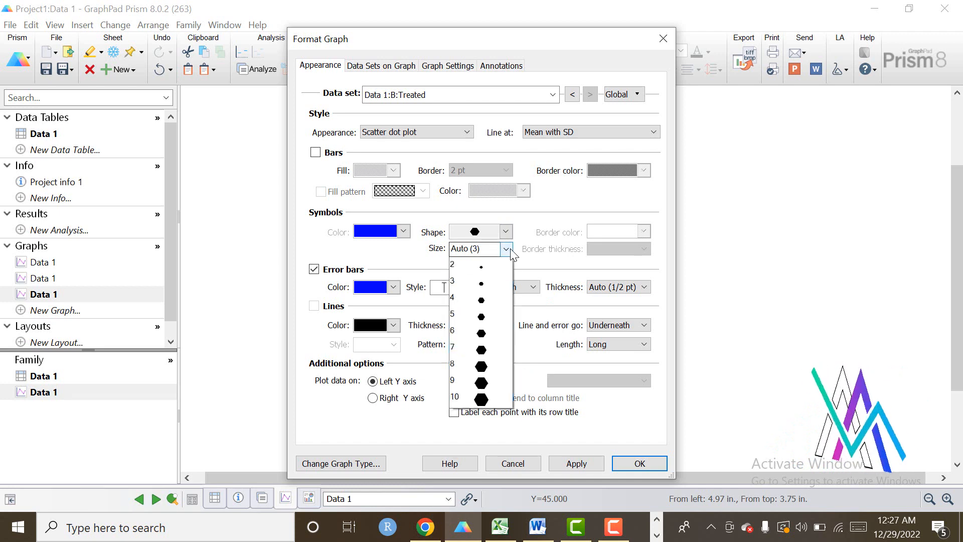
{"action": "left_click", "coordinate": [479, 345]}
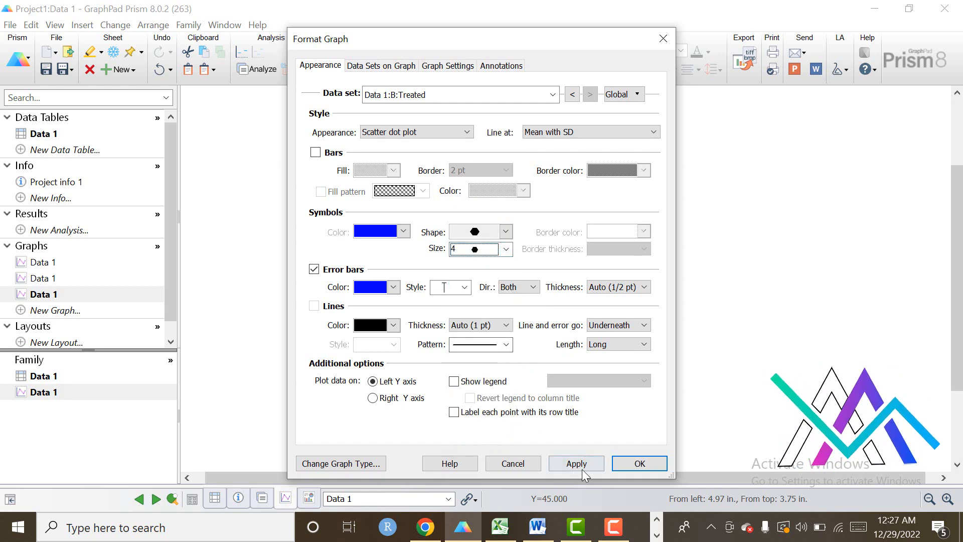
{"action": "left_click", "coordinate": [644, 466]}
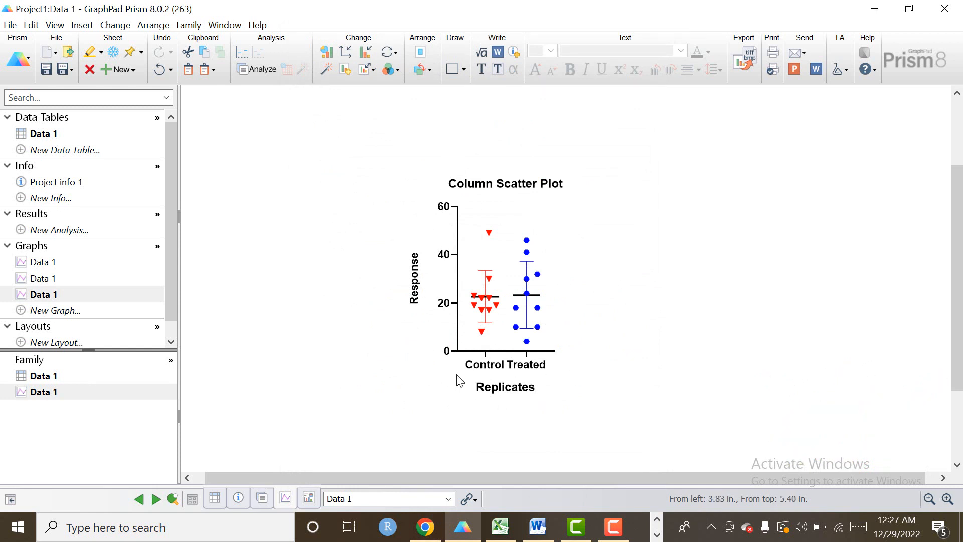
Open Format Axes from the Y axis, browse the X, Left Y and Right Y tabs, then return to Frame and Origin.
{"action": "double_click", "coordinate": [455, 257]}
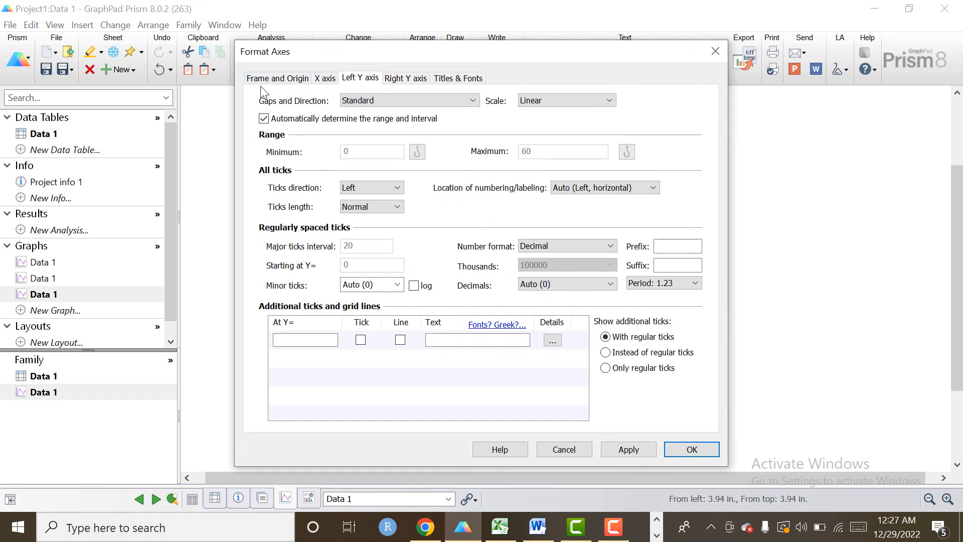
{"action": "left_click", "coordinate": [299, 80]}
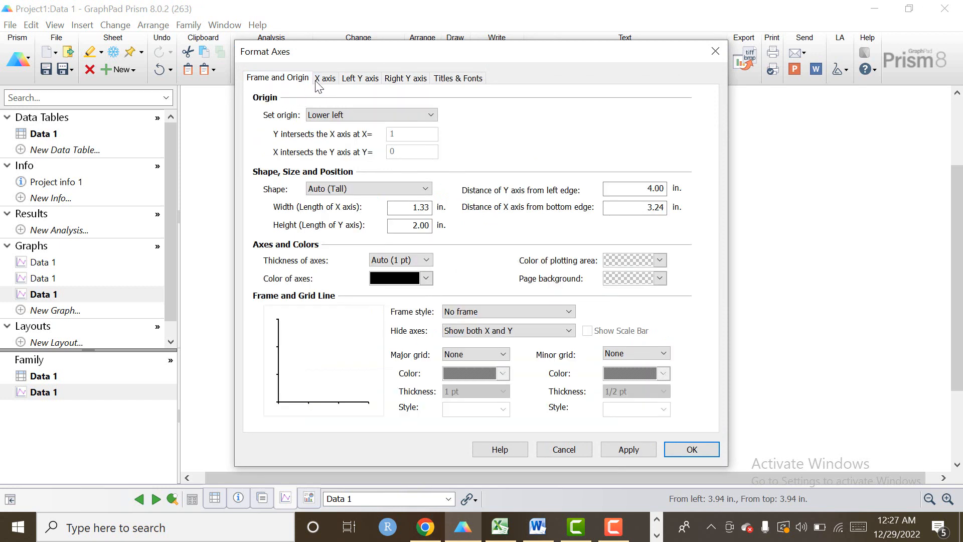
{"action": "left_click", "coordinate": [326, 80]}
{"action": "left_click", "coordinate": [357, 81]}
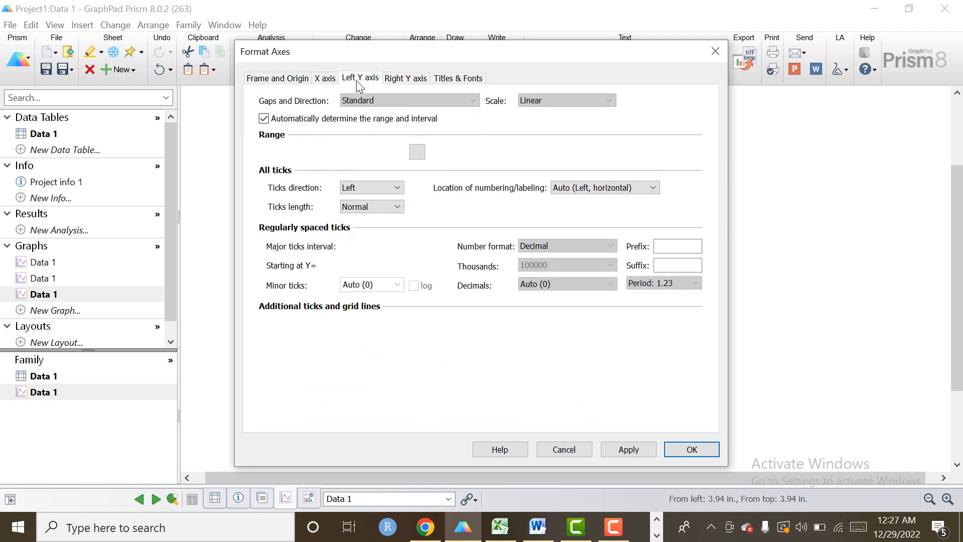
{"action": "left_click", "coordinate": [326, 80]}
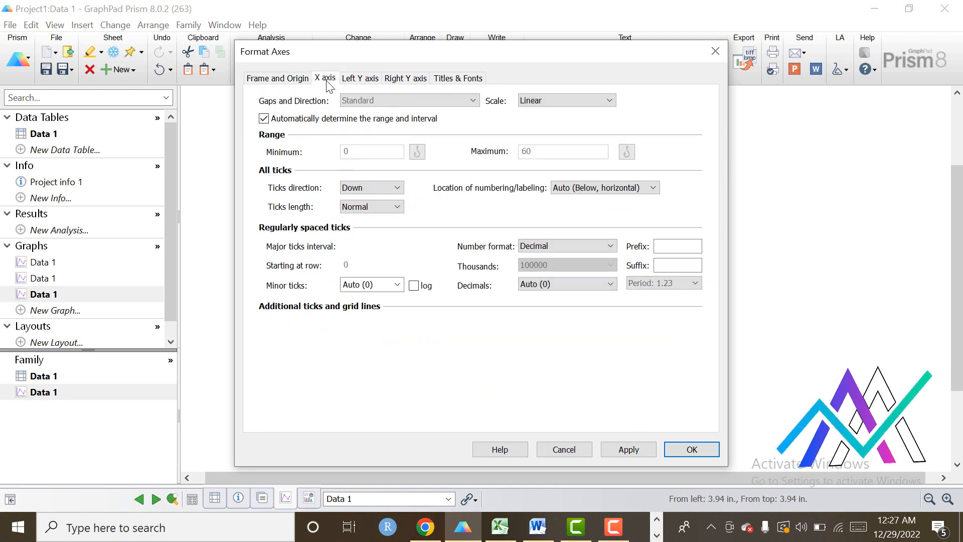
{"action": "left_click", "coordinate": [411, 80]}
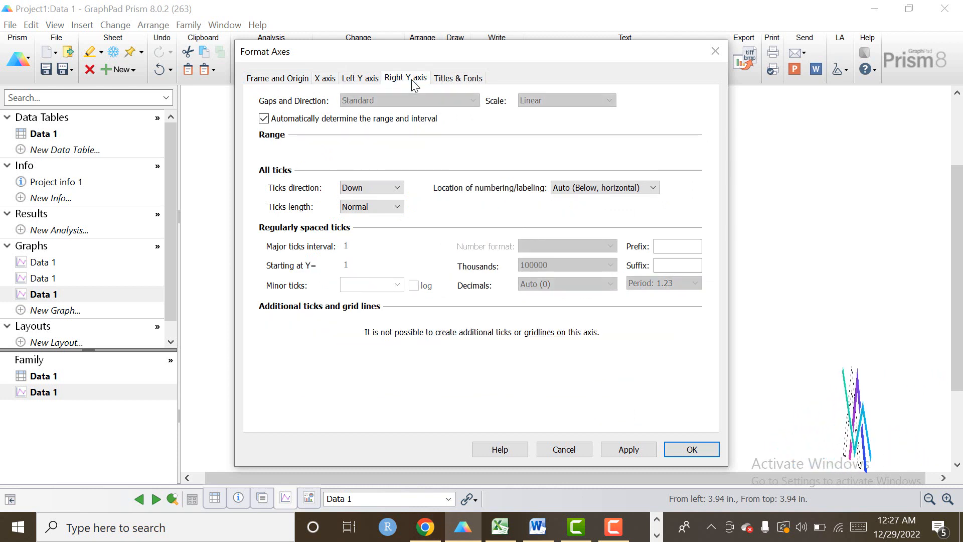
{"action": "left_click", "coordinate": [279, 80]}
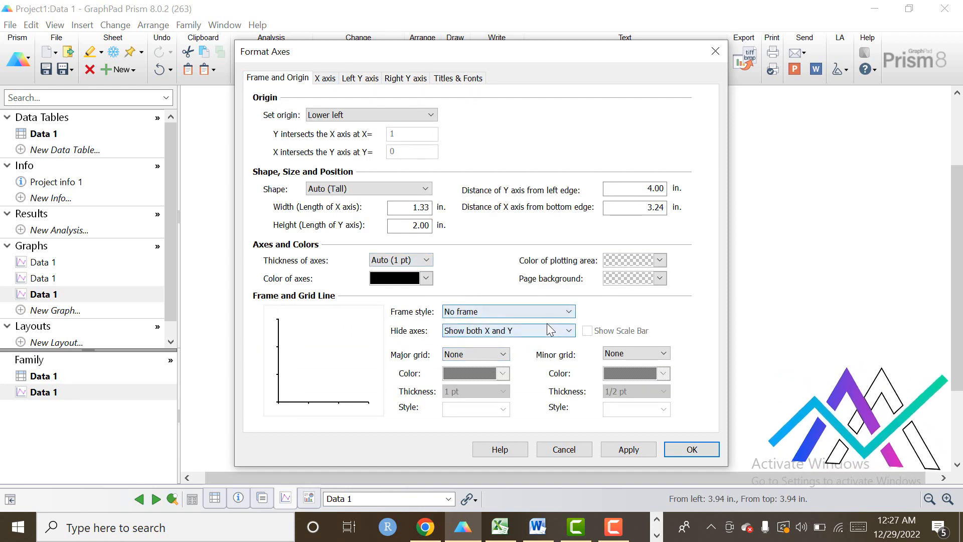
Compare several frame styles and apply Plain Frame to the graph.
{"action": "left_click", "coordinate": [569, 313]}
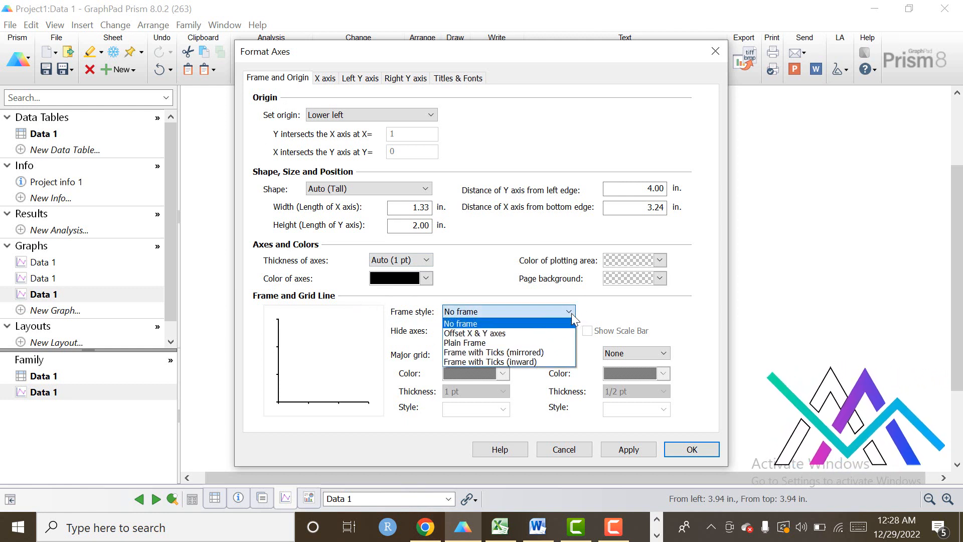
{"action": "left_click", "coordinate": [472, 343]}
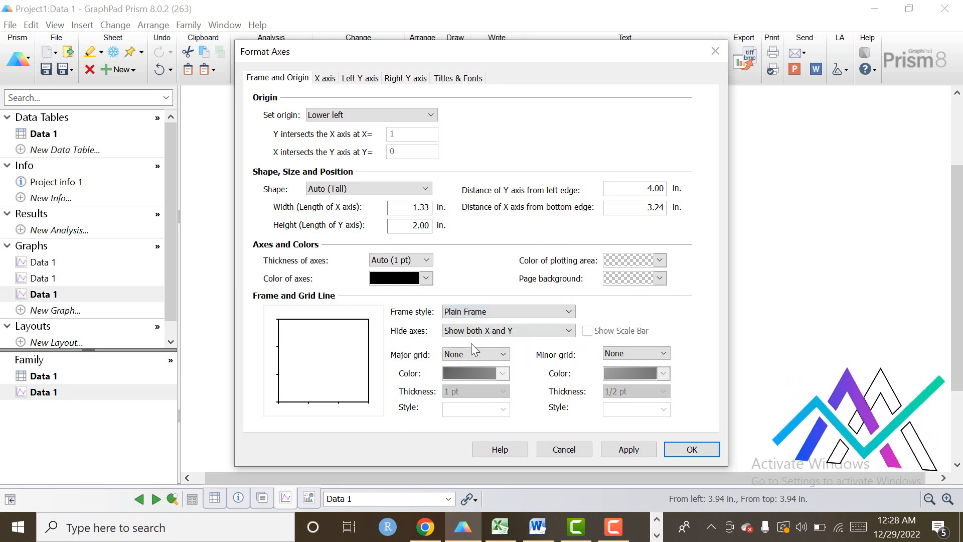
{"action": "left_click", "coordinate": [569, 312]}
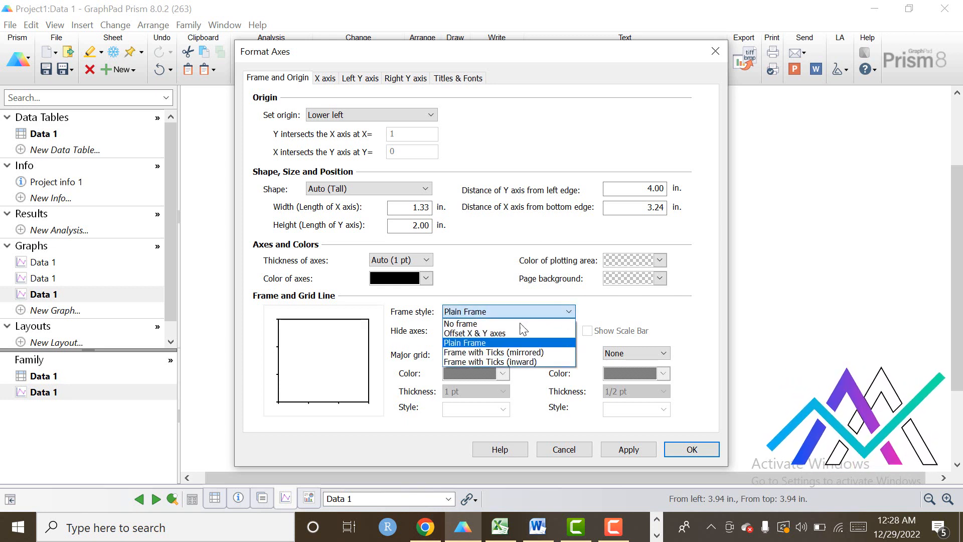
{"action": "left_click", "coordinate": [486, 353]}
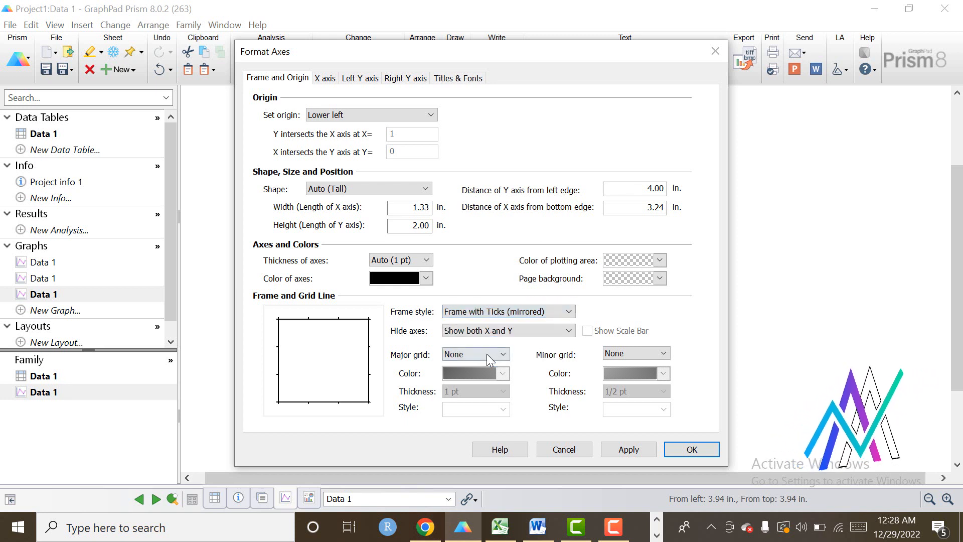
{"action": "left_click", "coordinate": [570, 313]}
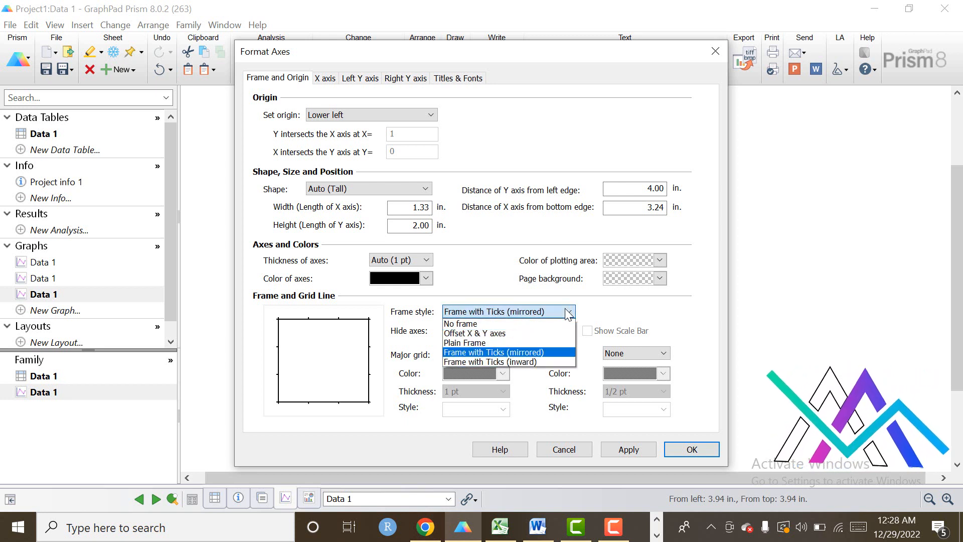
{"action": "left_click", "coordinate": [477, 334]}
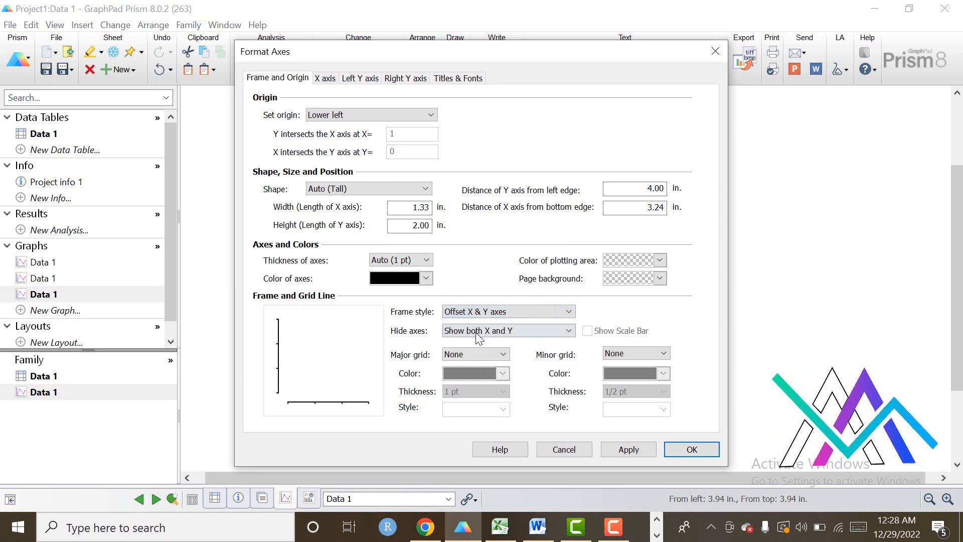
{"action": "left_click", "coordinate": [571, 311]}
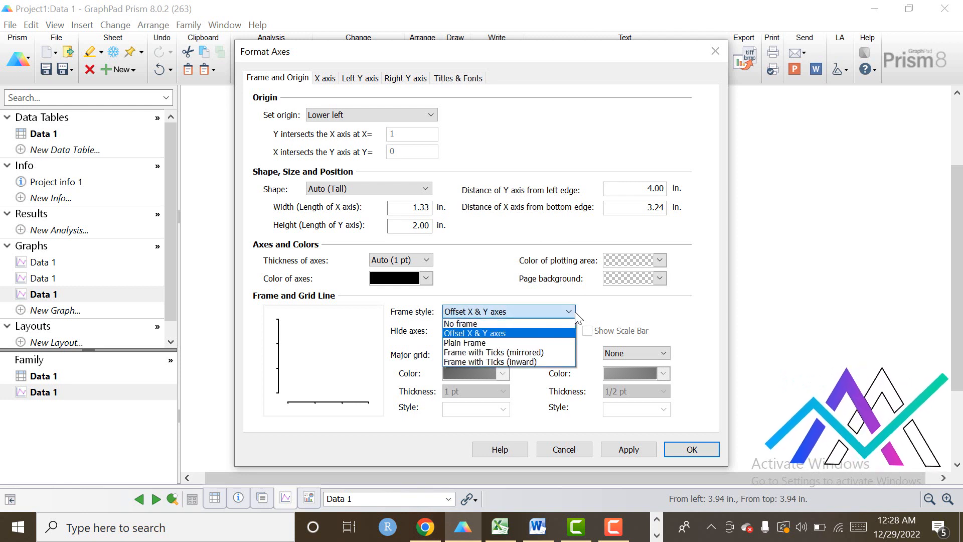
{"action": "left_click", "coordinate": [466, 345]}
{"action": "left_click", "coordinate": [644, 450]}
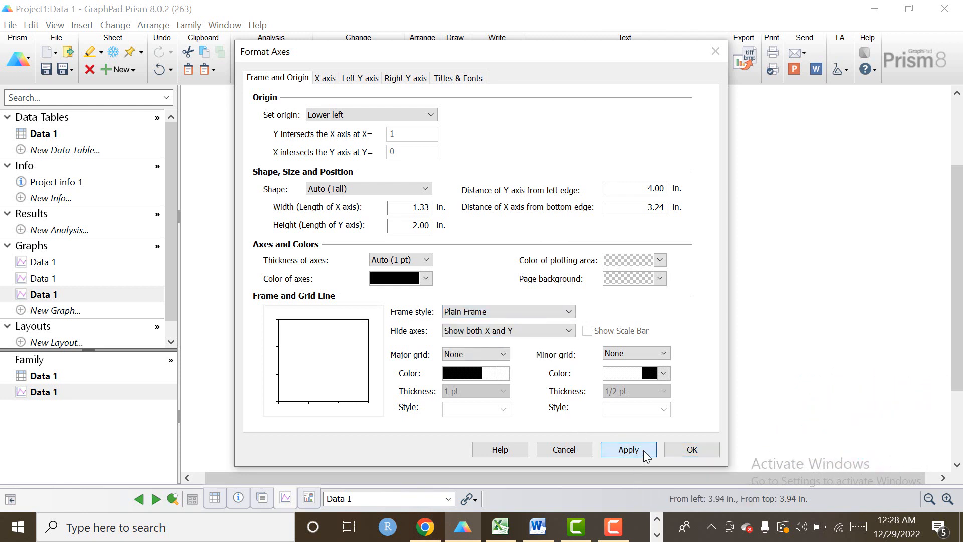
{"action": "left_click", "coordinate": [689, 451]}
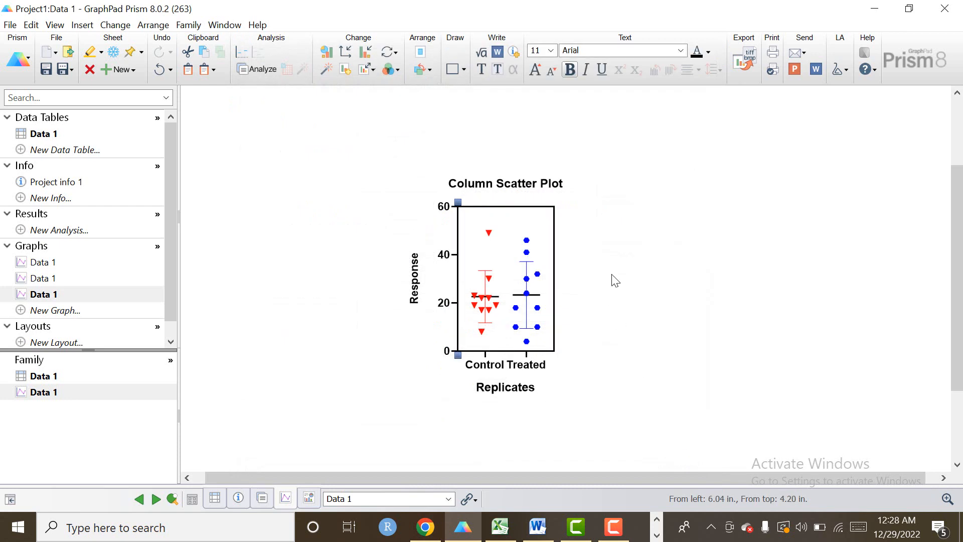
{"action": "left_click", "coordinate": [650, 296]}
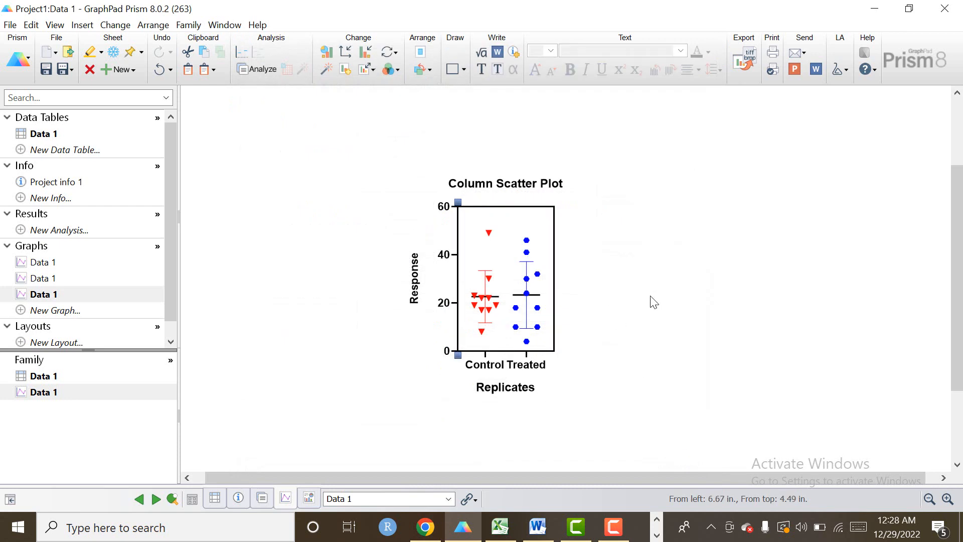
Set the left Y axis tick length to Very short.
{"action": "double_click", "coordinate": [454, 253]}
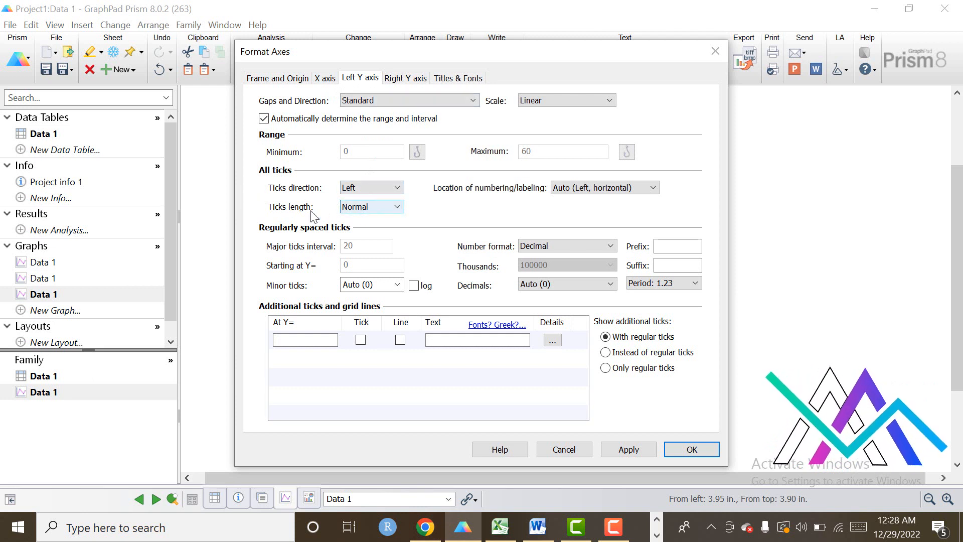
{"action": "left_click", "coordinate": [397, 207]}
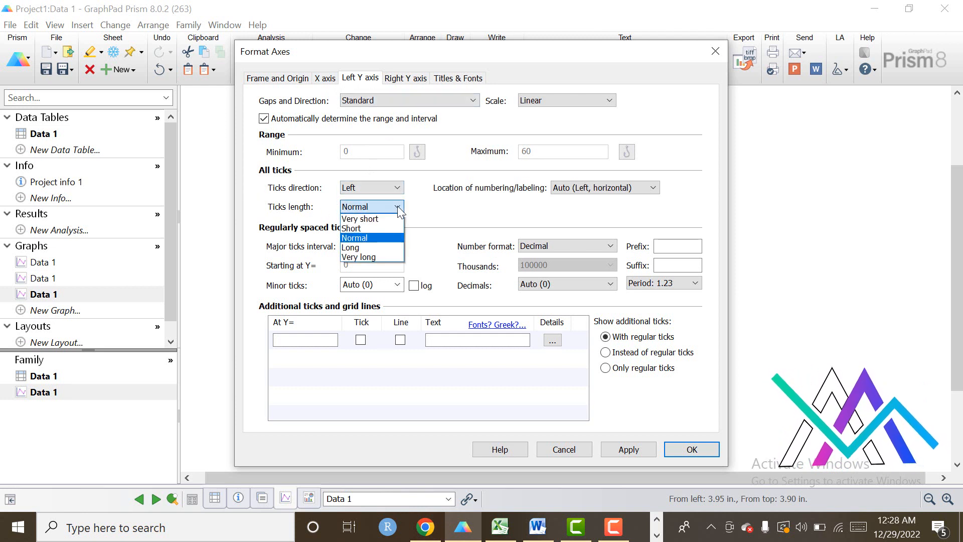
{"action": "left_click", "coordinate": [380, 224]}
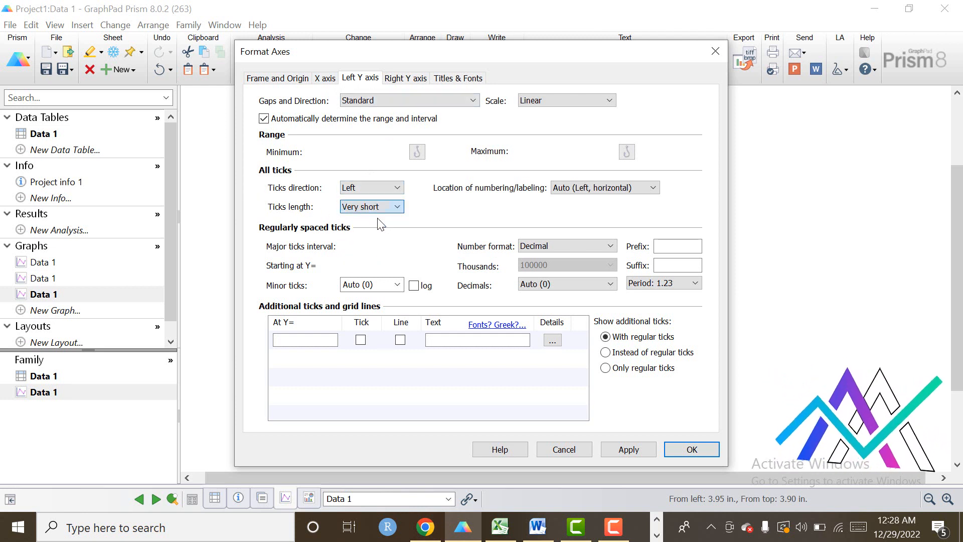
{"action": "left_click", "coordinate": [642, 458]}
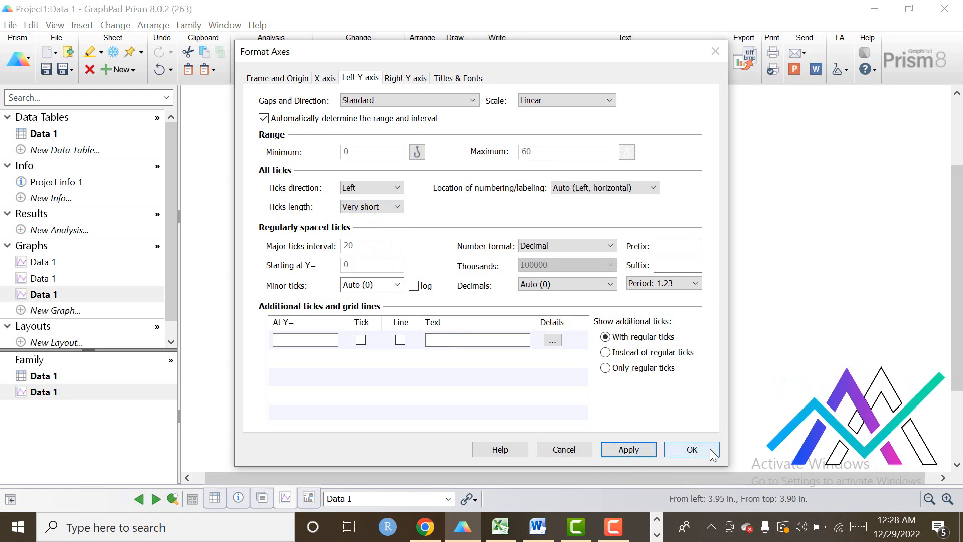
{"action": "left_click", "coordinate": [709, 448]}
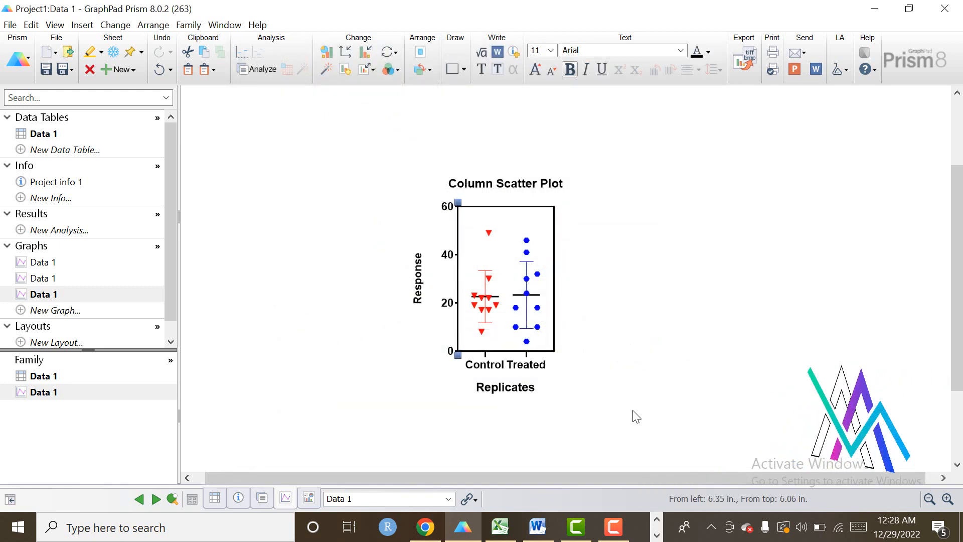
{"action": "left_click", "coordinate": [485, 357]}
Set the X axis tick length to Very short.
{"action": "double_click", "coordinate": [485, 360]}
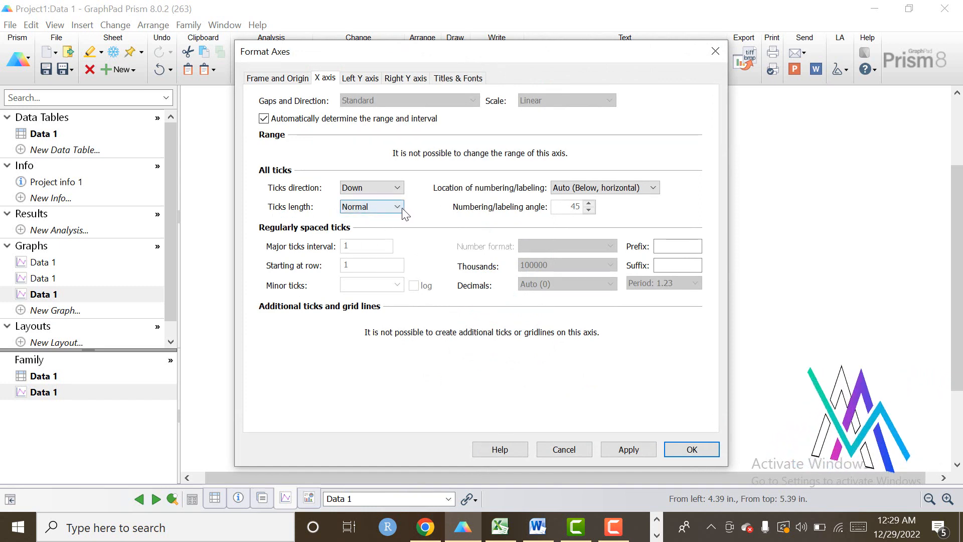
{"action": "left_click", "coordinate": [401, 209]}
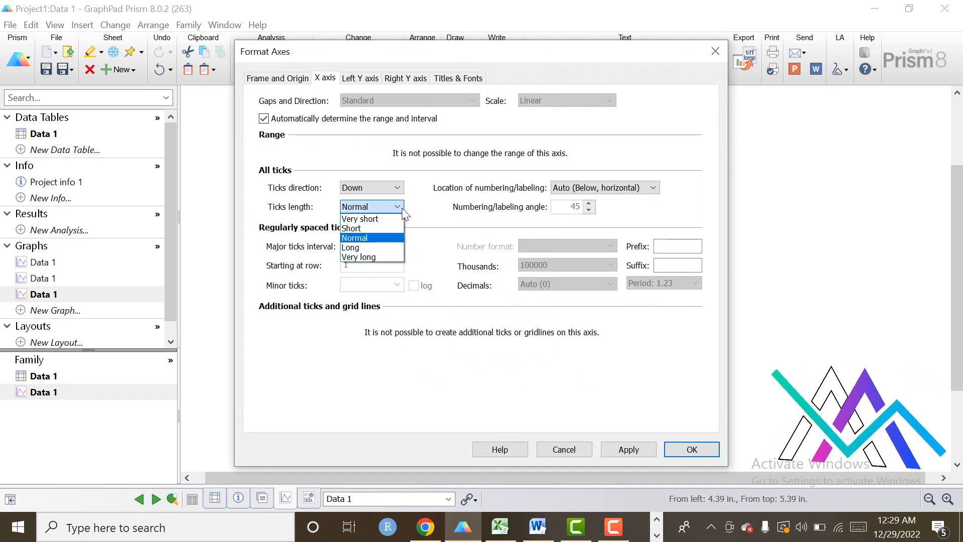
{"action": "left_click", "coordinate": [372, 218]}
{"action": "left_click", "coordinate": [635, 452]}
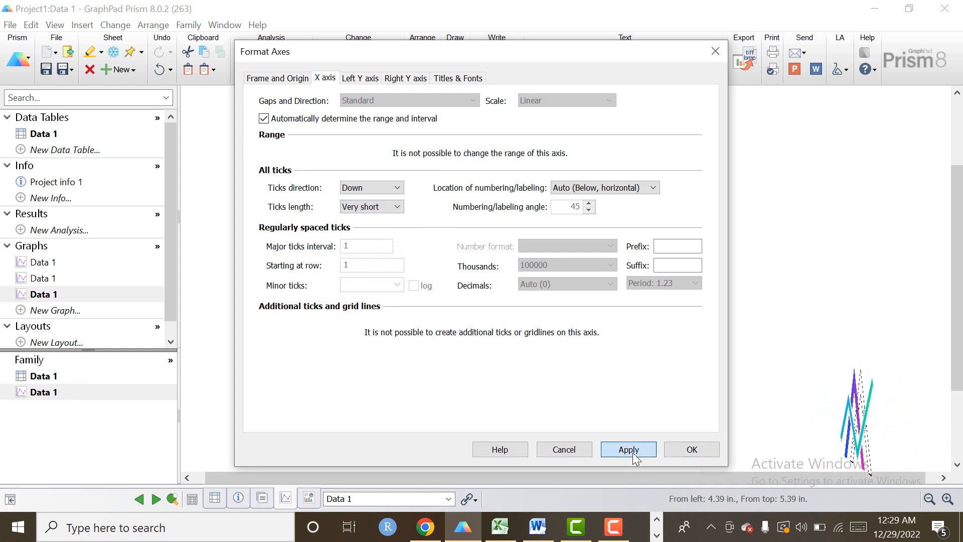
{"action": "left_click", "coordinate": [691, 451]}
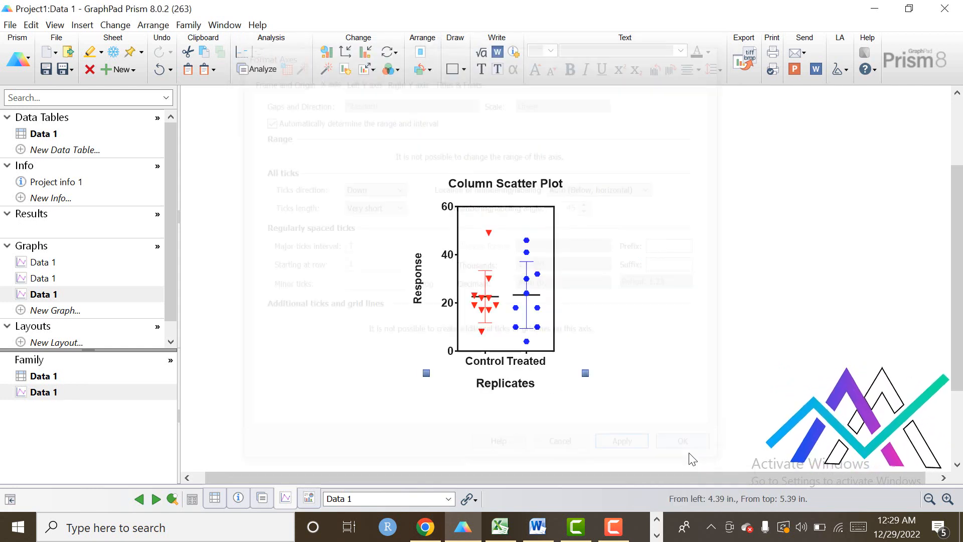
{"action": "left_click", "coordinate": [691, 375]}
{"action": "key", "text": "F10"}
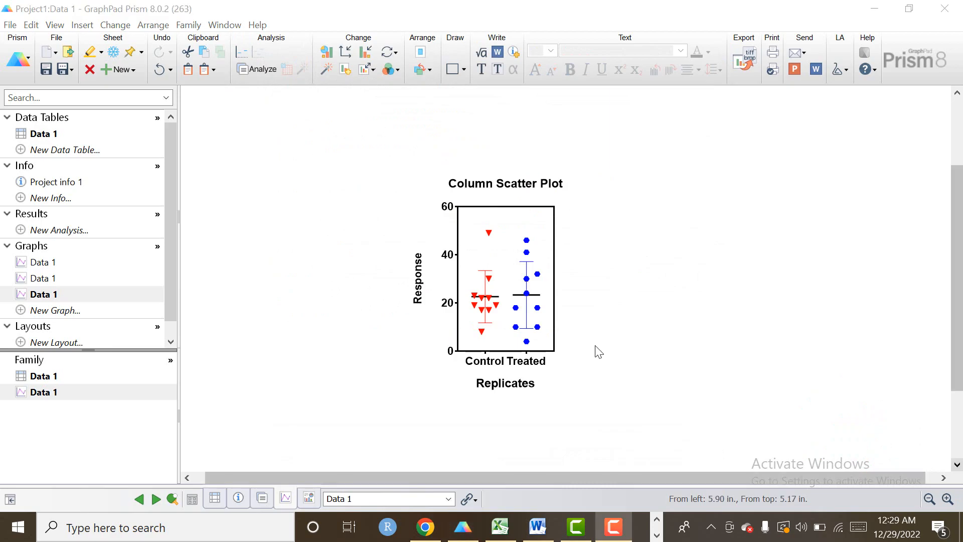